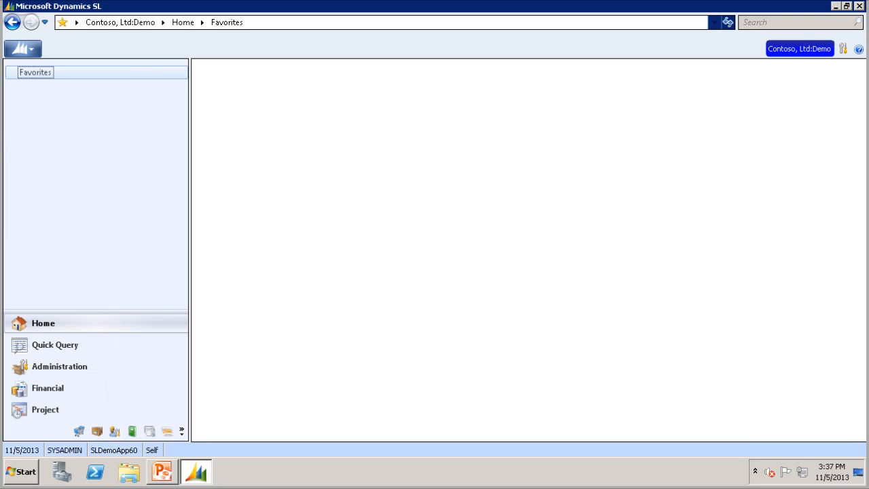
Open the Recurring Invoice maintenance screen of the Accounts Receivable module in the Financial area
left_click(49, 391)
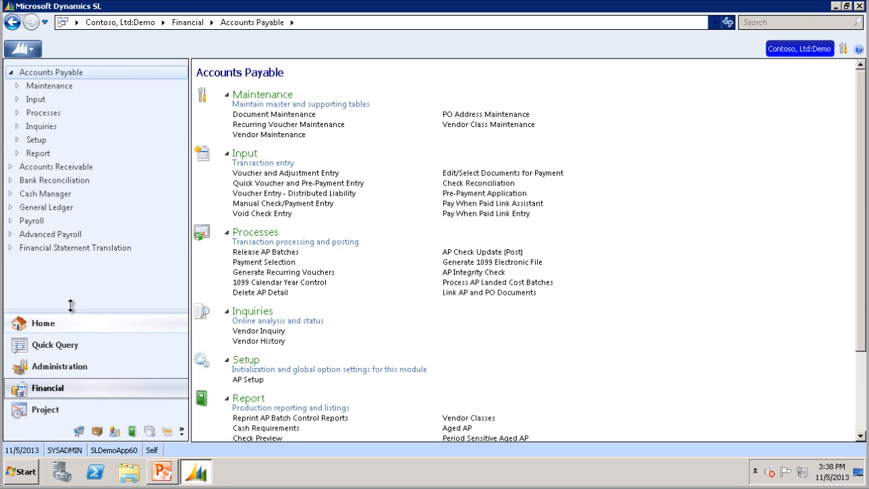
left_click(68, 169)
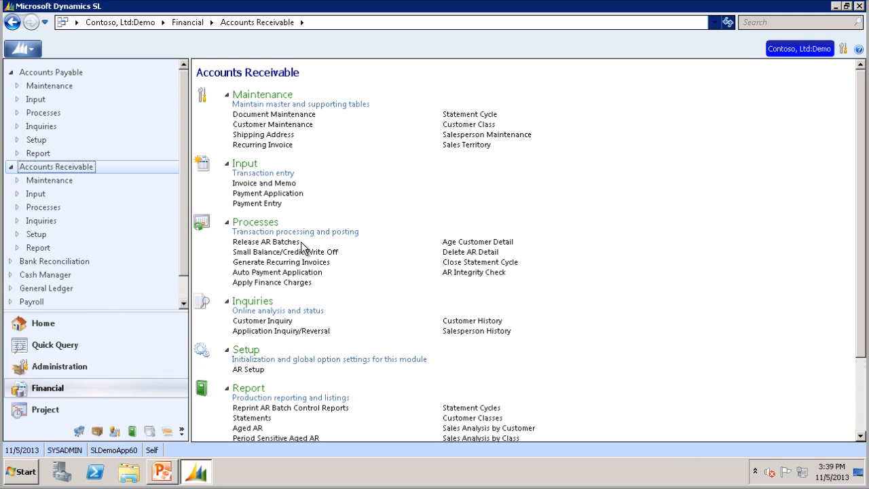
left_click(258, 145)
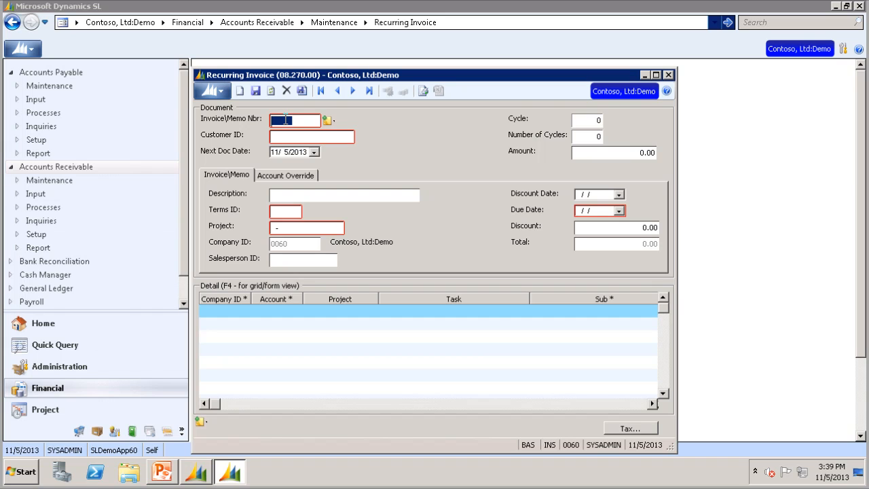
Start a recurring invoice numbered RENT and enter the customer's ID
type("RENT")
key("Tab")
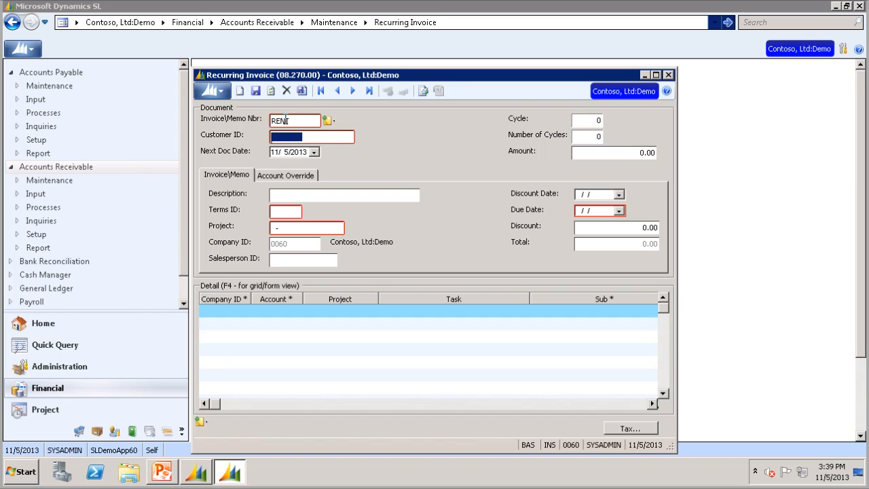
type("CT0132")
key("Tab")
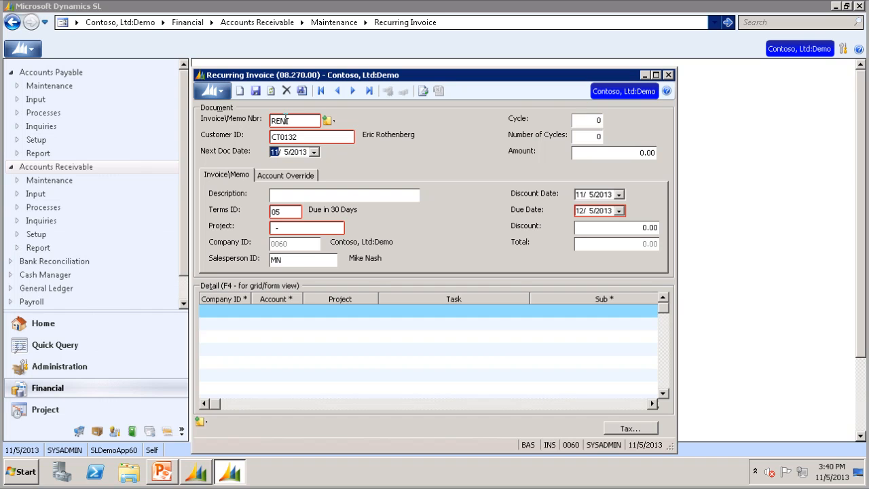
Keep the next document date and set the cycle to 1 and the number of cycles to 12
key("Tab")
type("1")
left_click(598, 121)
type("1")
key("Tab")
type("12")
key("Tab")
Set the recurring invoice amount to 15000 and enter Monthly Lease as its description
type("1500")
type("0")
key("Tab")
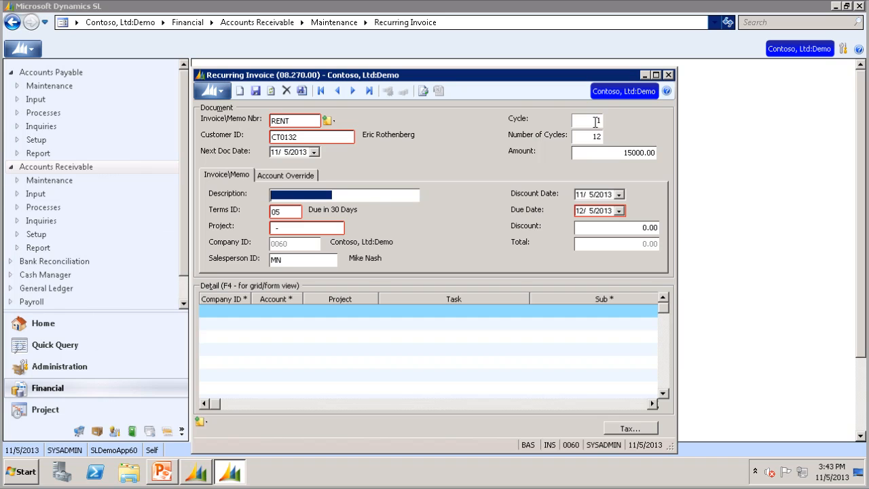
type("Mont")
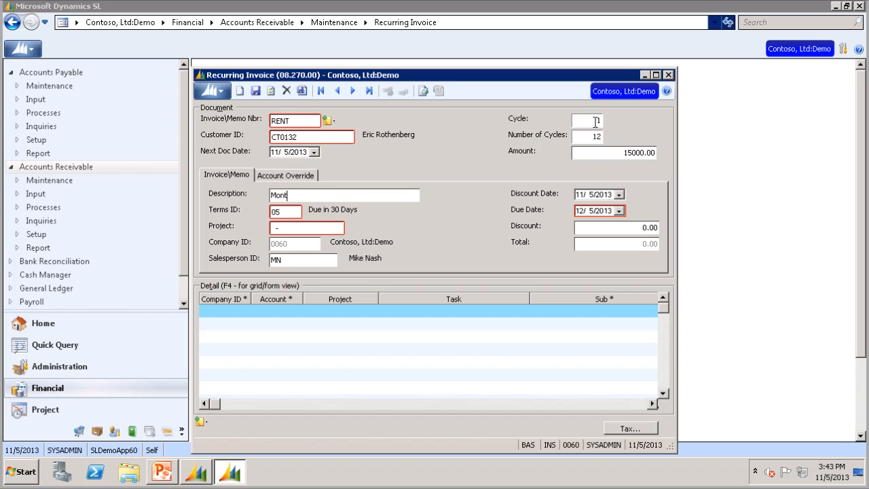
type("hly Lease")
key("Tab")
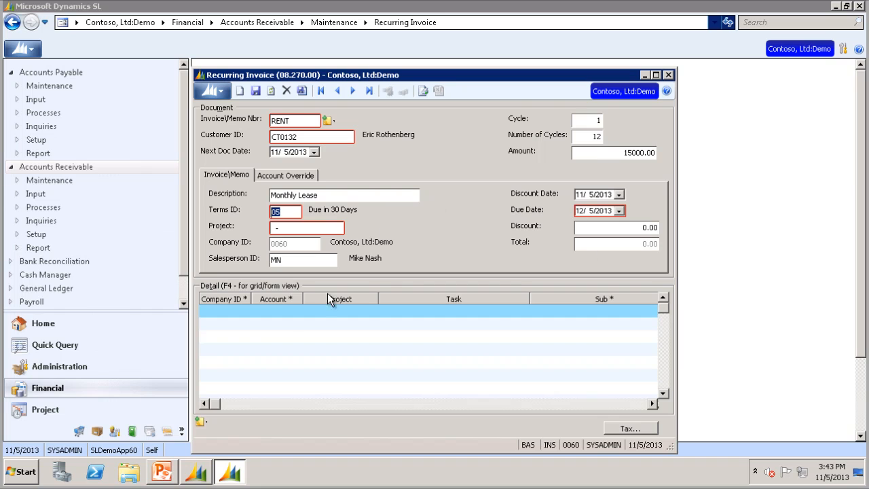
Add a detail line on the default account with an amount of 15000 and try to save the invoice without a project
left_click(273, 312)
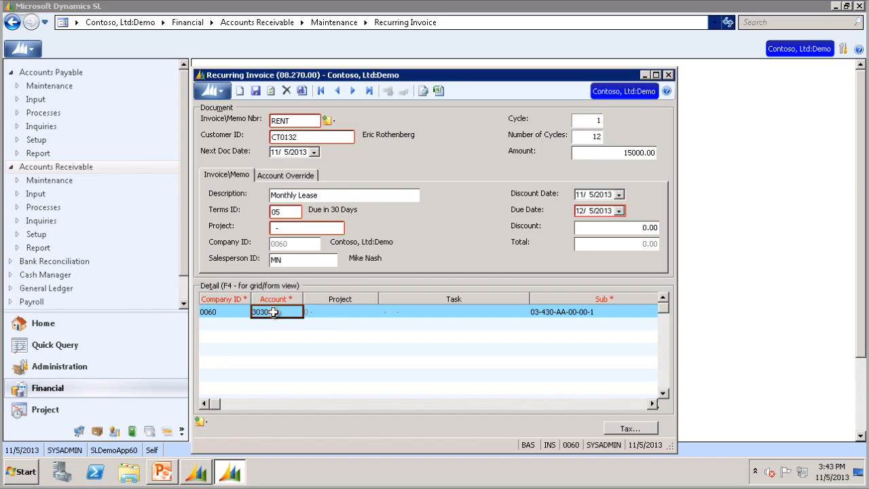
type("3030")
key("Tab")
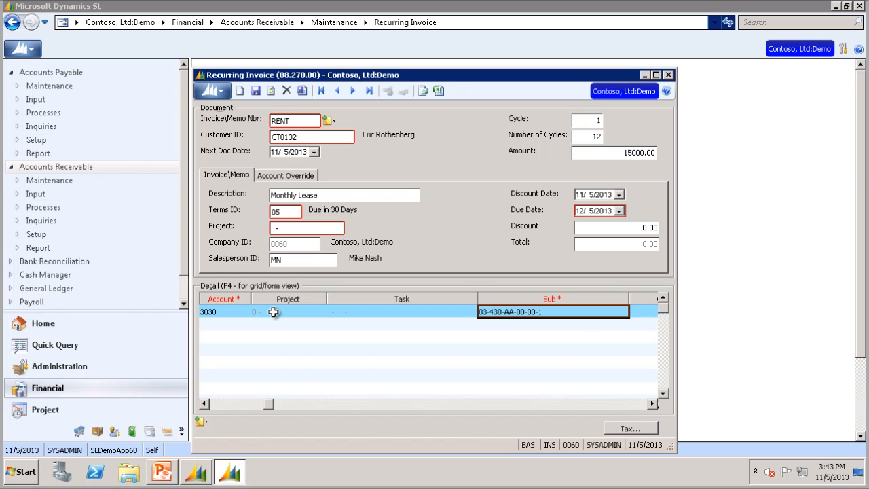
key("Tab")
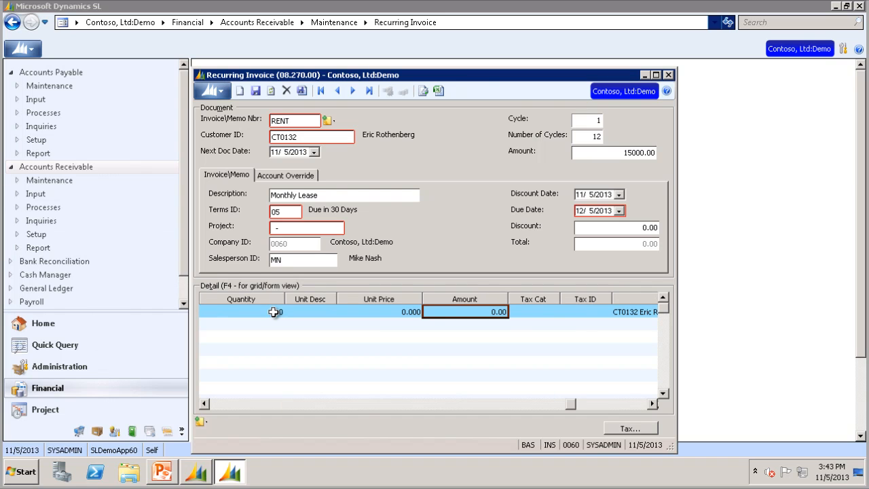
type("1500")
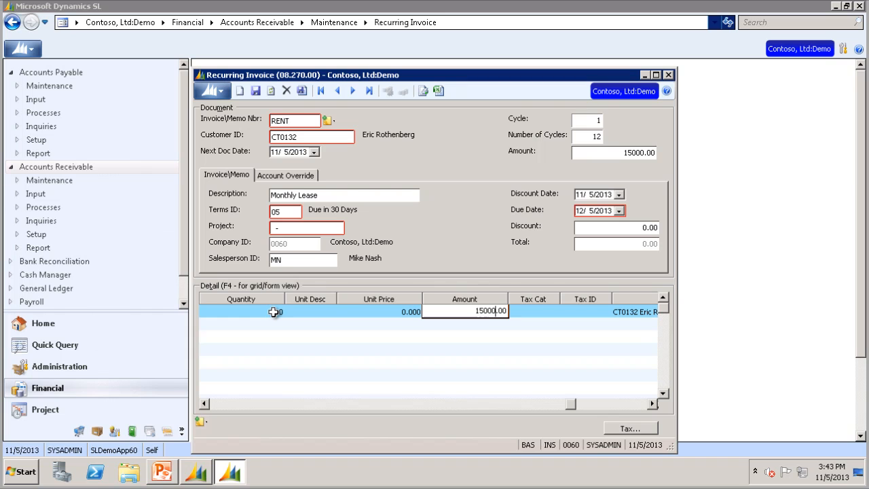
key("Tab")
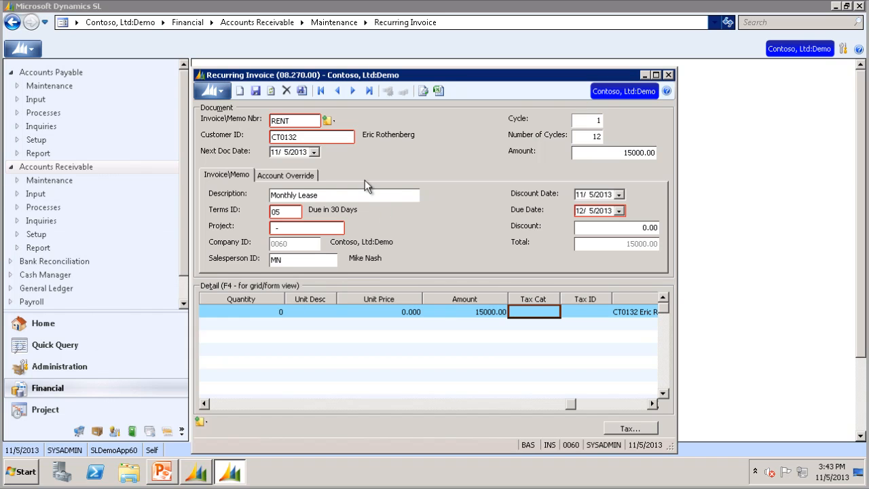
left_click(303, 91)
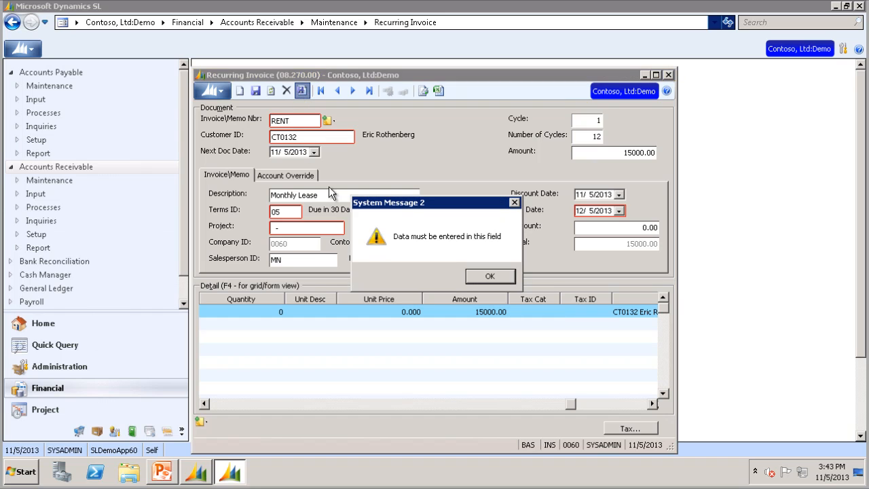
left_click(495, 275)
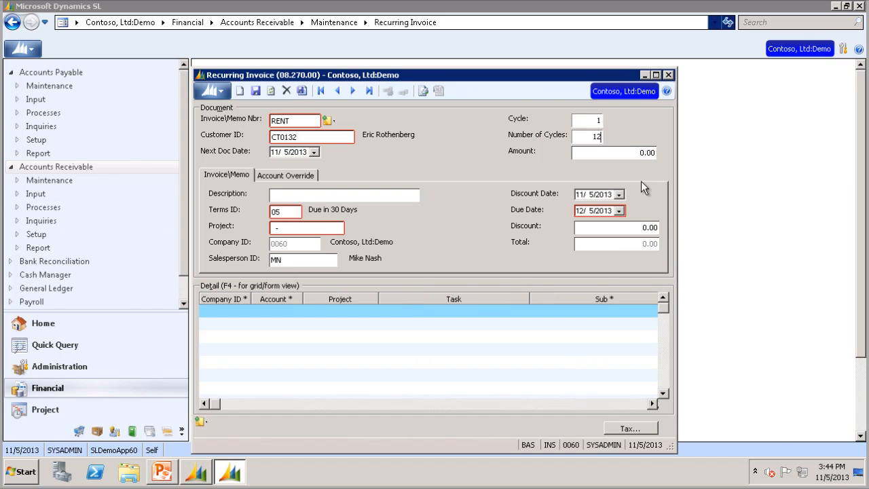
Enter 15000 as the RENT invoice's document amount and Monthly Lease as its description
left_click(631, 153)
type("15000")
key("Tab")
left_click(365, 195)
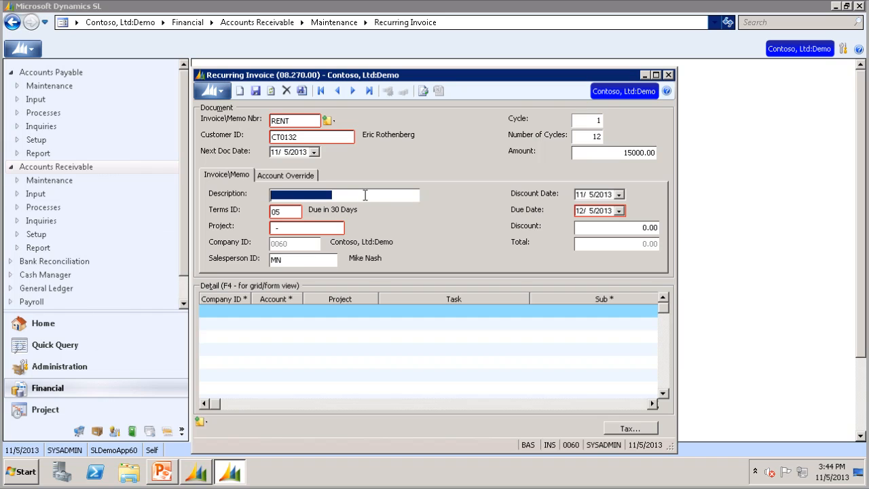
type("Mont")
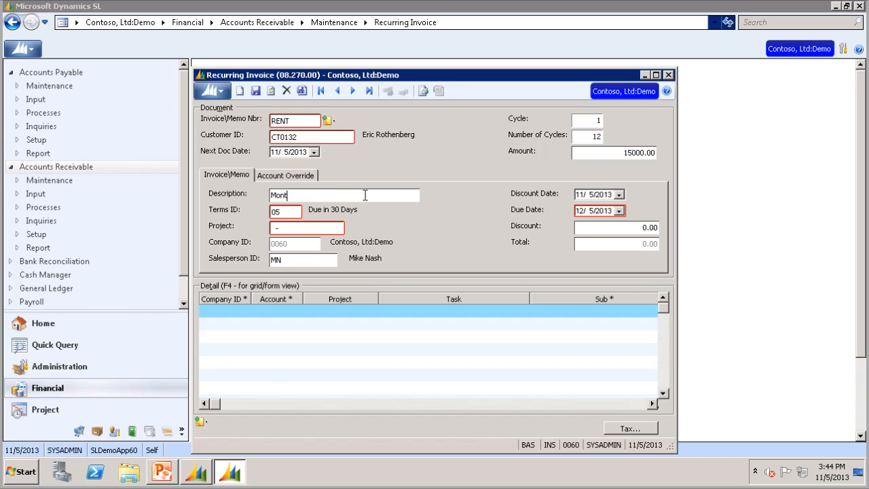
type("hly Lease")
Assign the Business Re-engineering project CO123000 to the recurring invoice from the active projects list
key("Tab")
key("Tab")
double_click(277, 233)
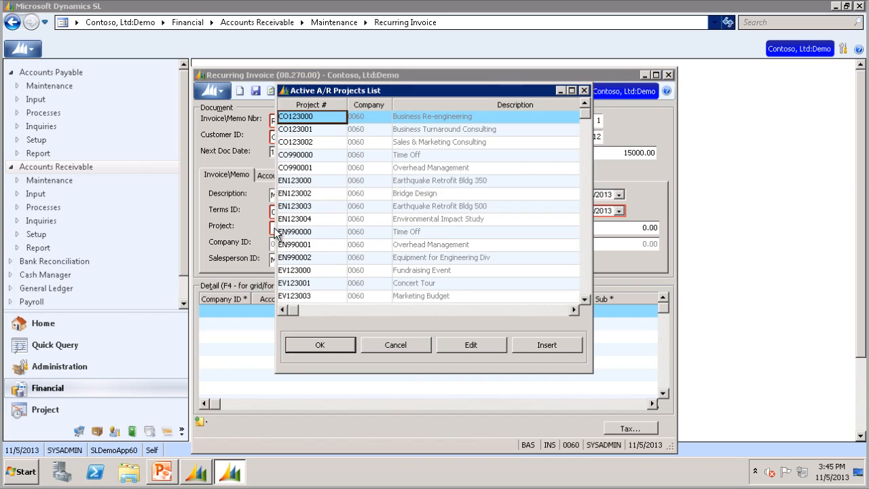
left_click(337, 345)
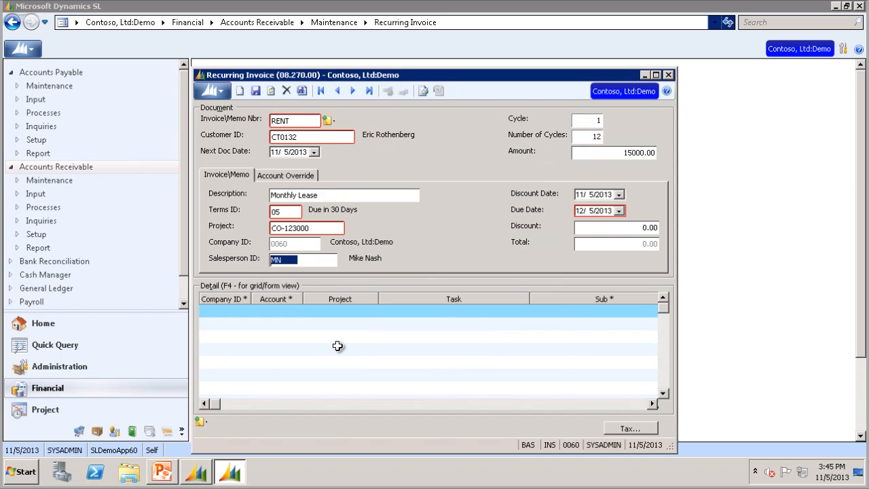
Add a detail line on the default account and assign it the task 0000000, Default for system posting
left_click(277, 314)
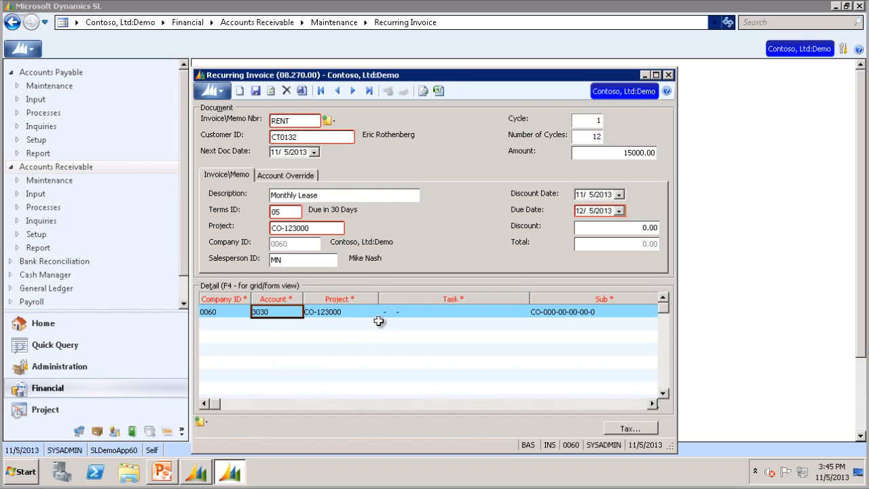
left_click(510, 320)
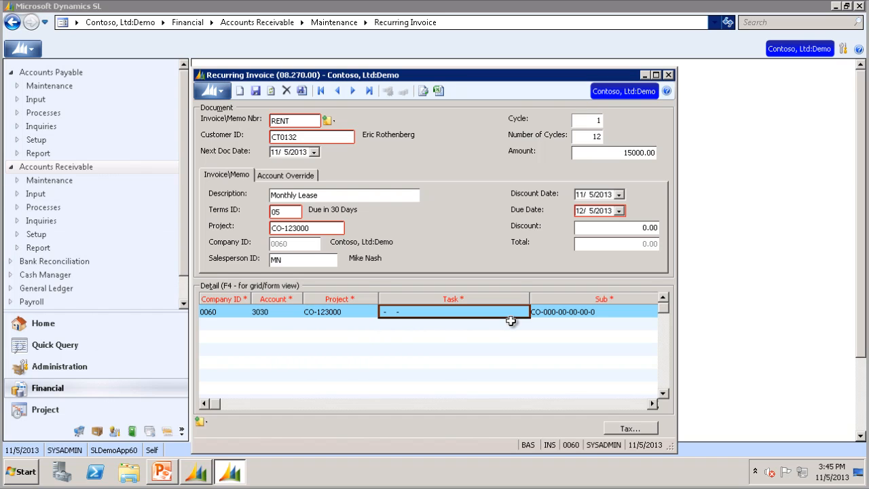
double_click(511, 321)
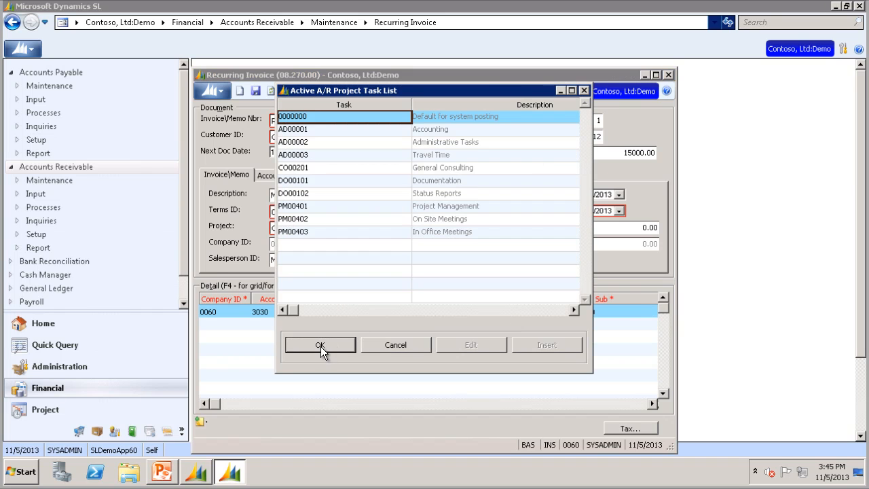
left_click(320, 345)
Set the detail line's amount to 15000, then save the recurring invoice and close its screen
key("Tab")
key("Tab")
key("Tab")
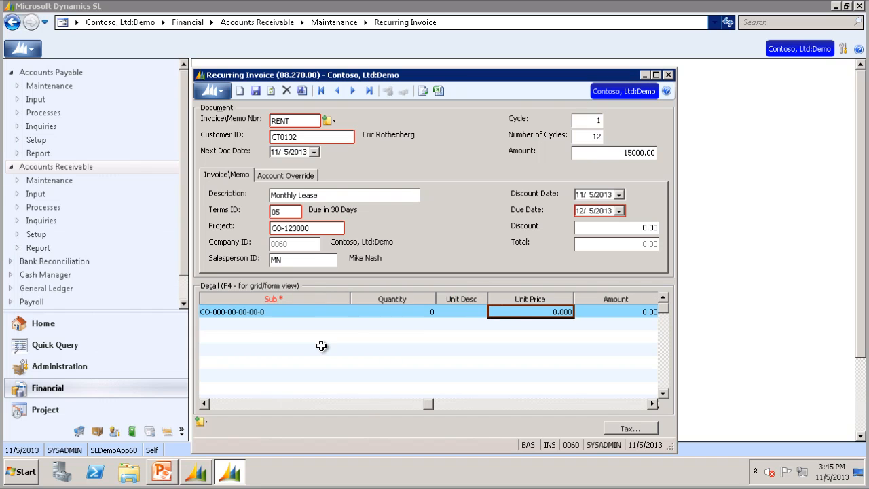
key("Tab")
type("15000")
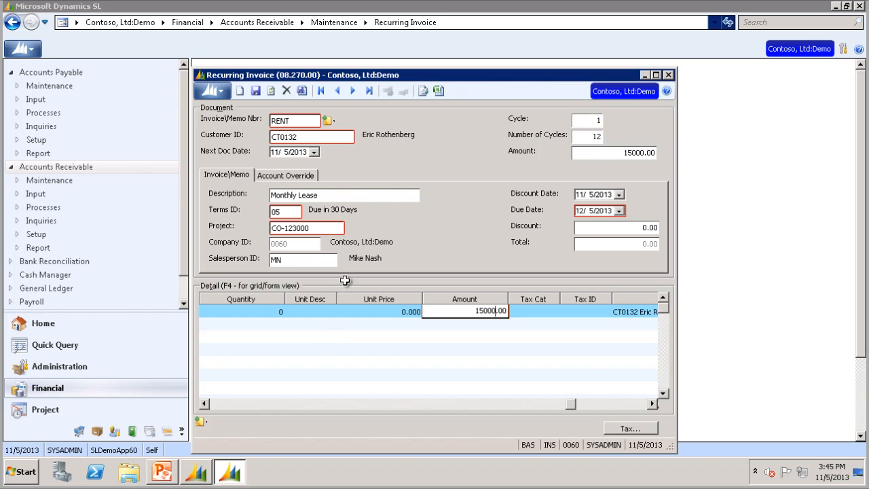
left_click(303, 94)
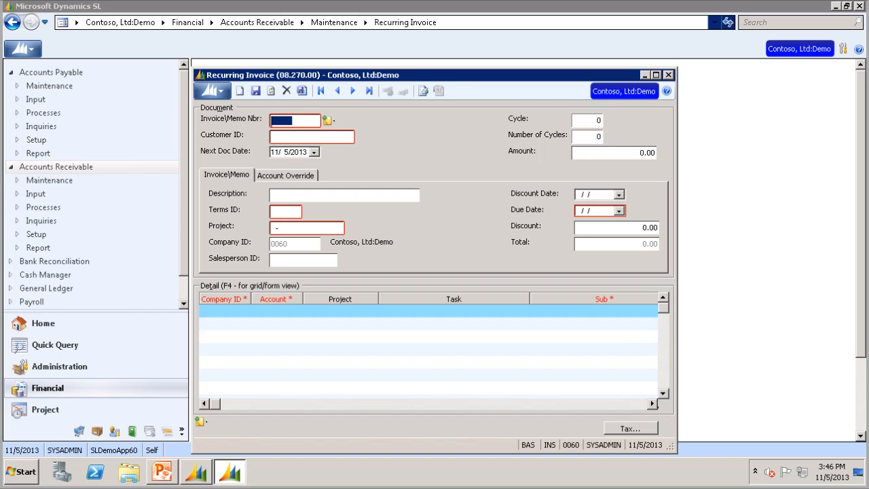
left_click(669, 75)
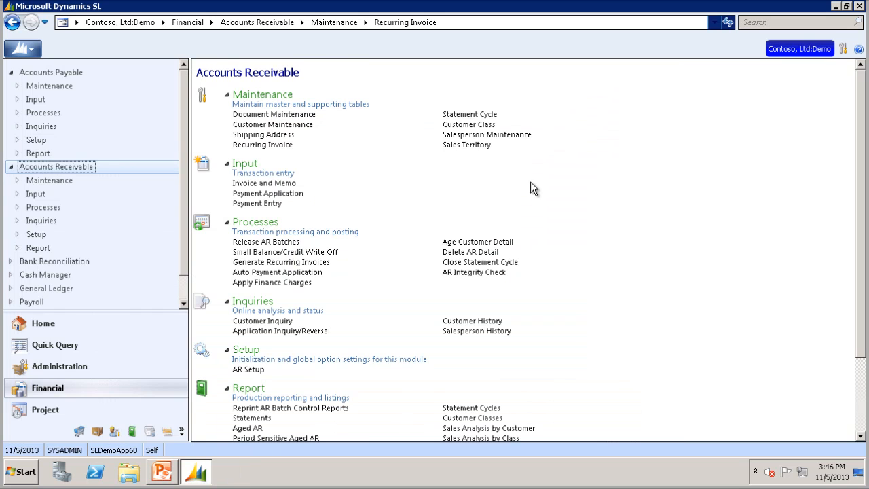
In Generate Recurring Invoices, set the batch handling to Release Now and display the invoices available for generation
left_click(284, 263)
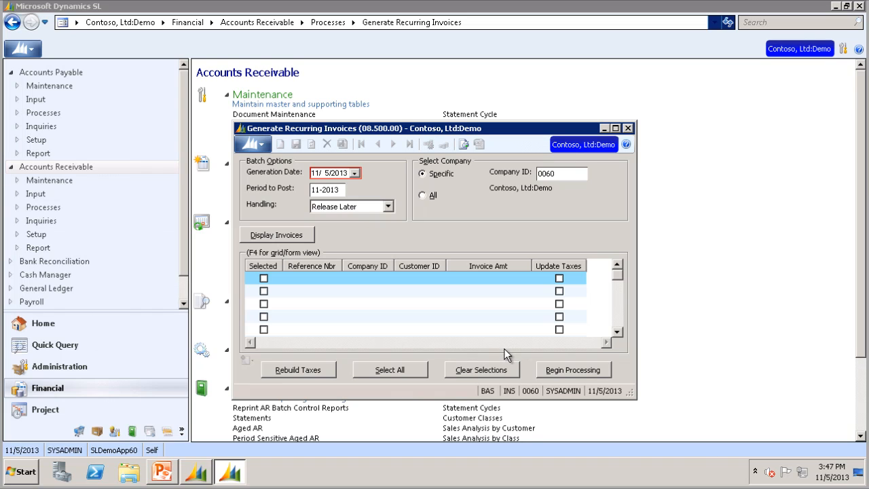
left_click(387, 208)
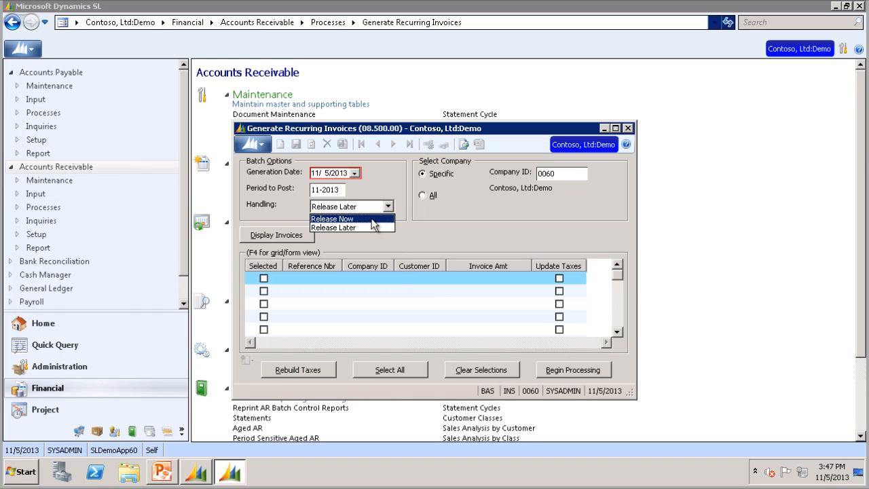
left_click(373, 217)
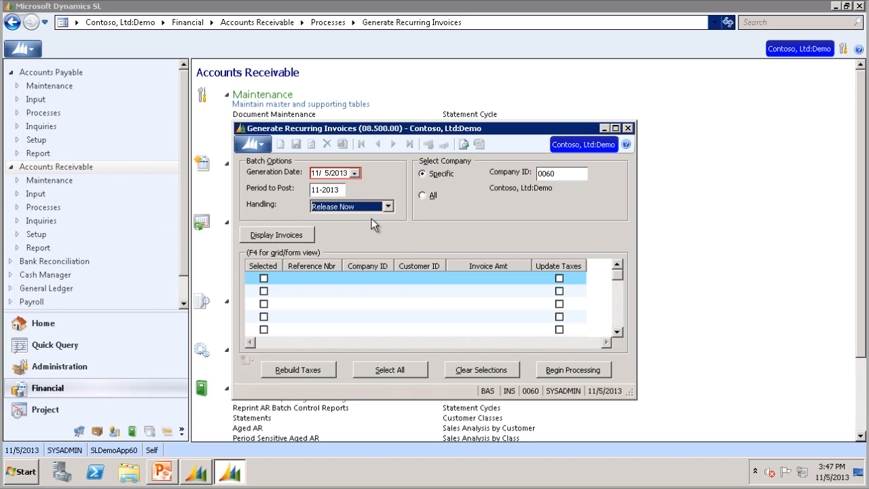
left_click(277, 235)
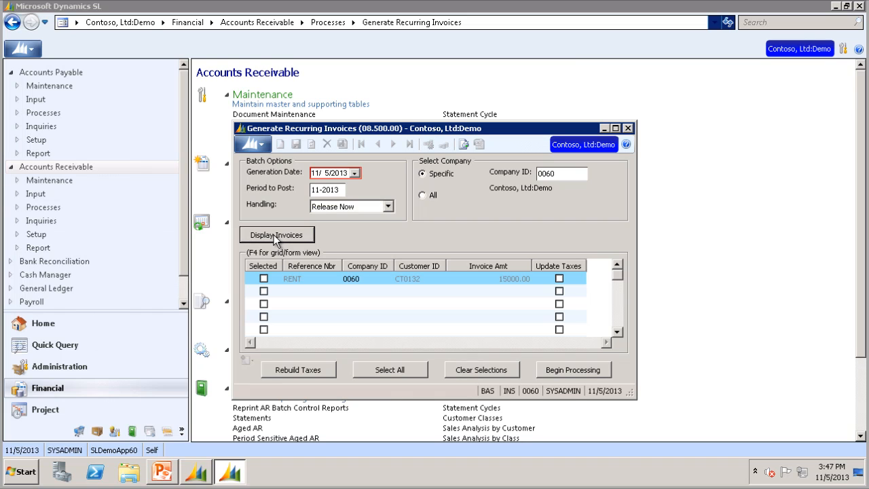
Select the RENT invoice, process it to generate the invoice, and close the Generate Recurring Invoices screen
left_click(265, 279)
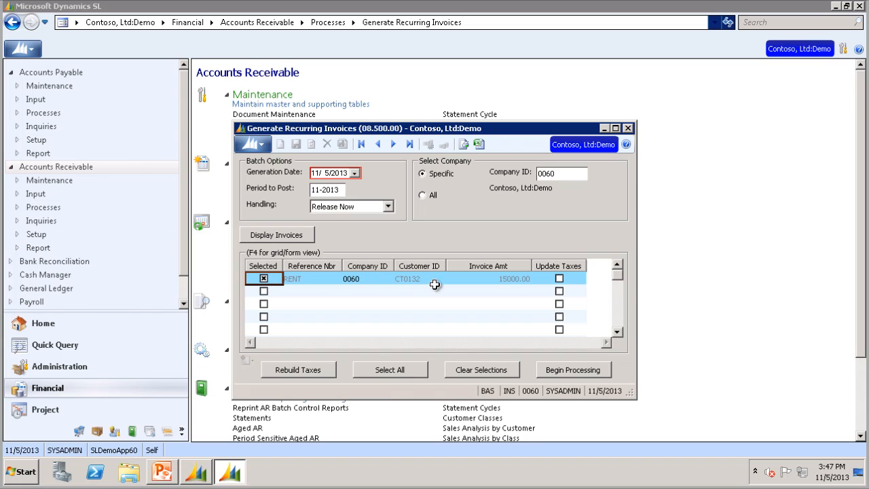
left_click(574, 371)
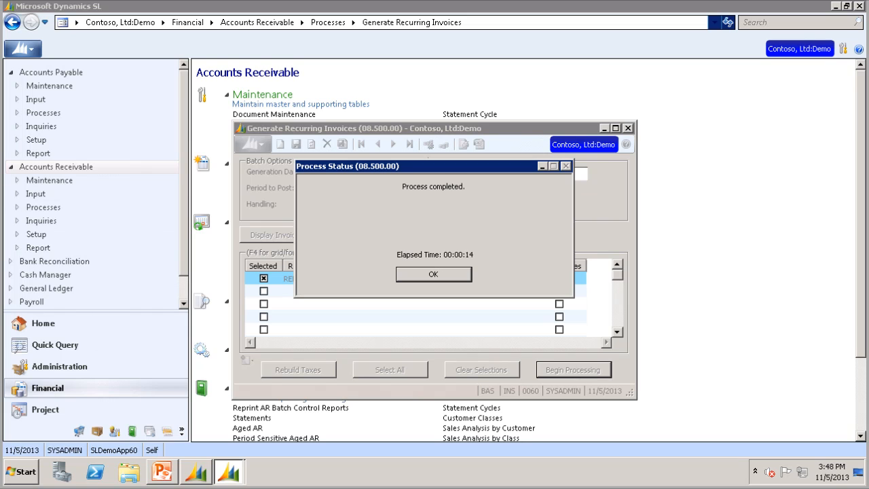
left_click(420, 273)
left_click(626, 131)
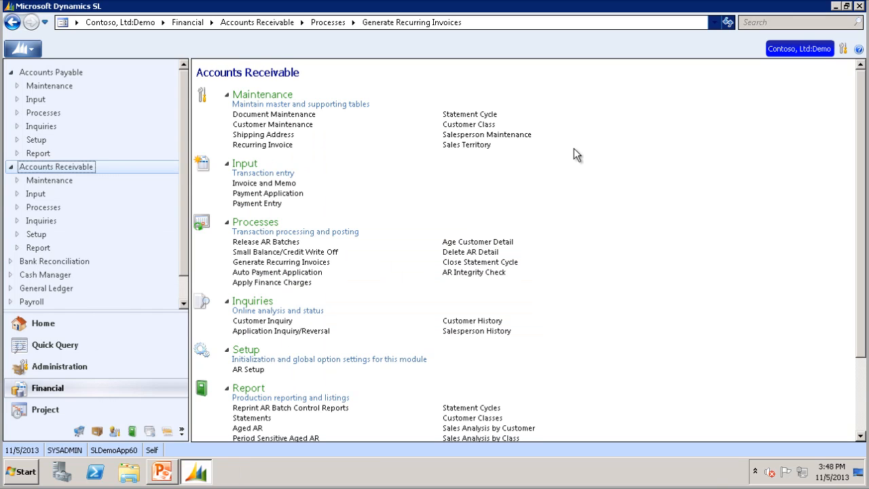
Open batch 000123 in Invoice and Memo, review the generated monthly lease invoice, and close the screen
left_click(271, 184)
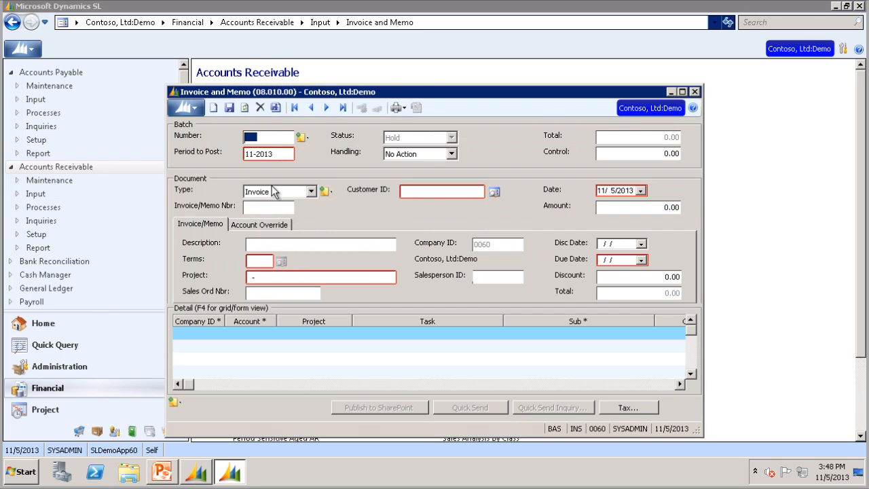
key("F3")
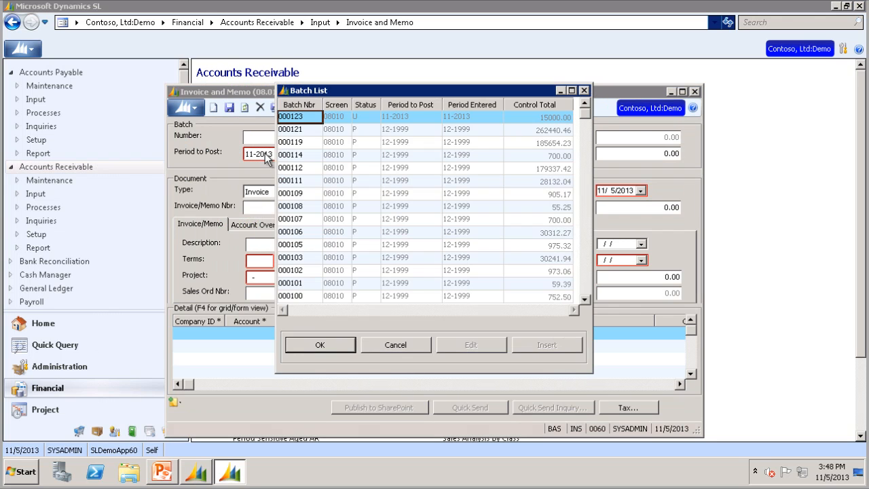
left_click(320, 345)
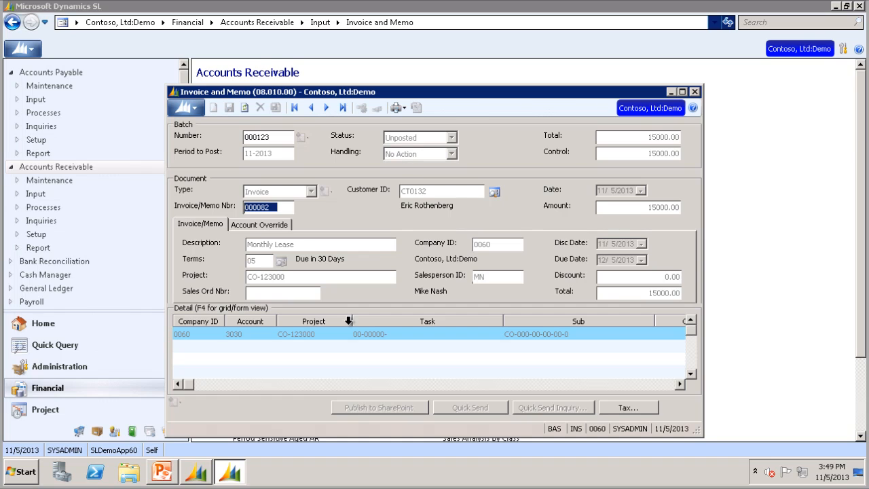
left_click(695, 91)
Load the RENT record in Recurring Invoice maintenance, check its next document date and remaining cycles, and close the screen
left_click(282, 146)
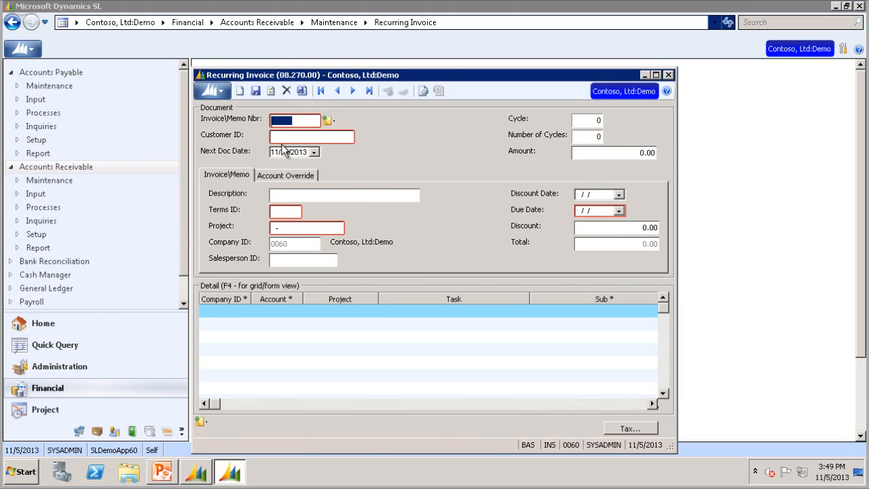
key("F3")
left_click(334, 344)
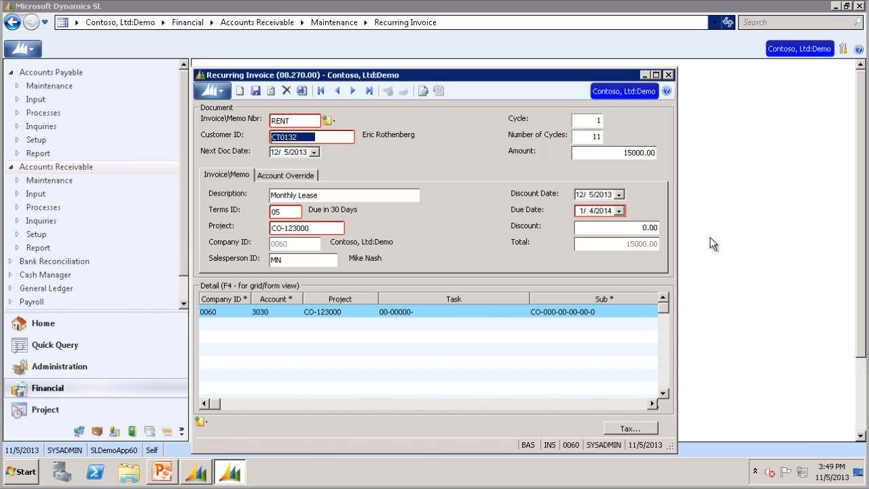
left_click(668, 74)
Open the Accounts Receivable Recurring Invoices report and preview it in the Standard format
scroll(689, 404, "down", 3)
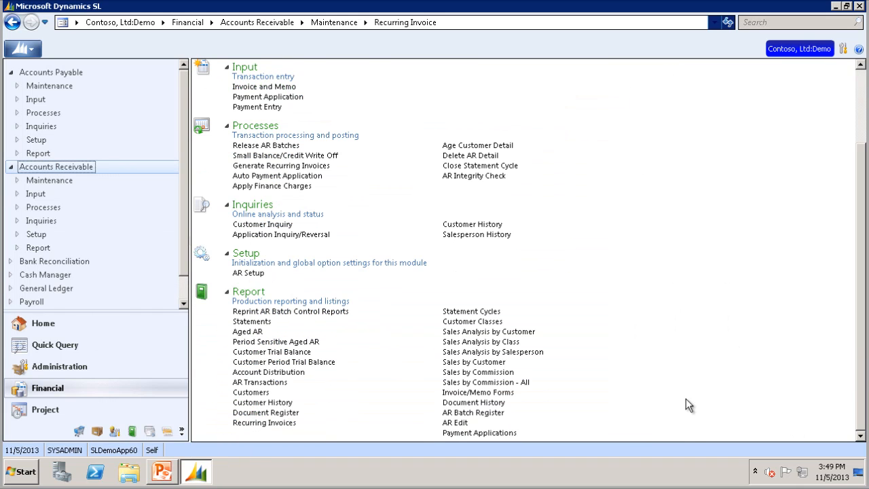
left_click(255, 424)
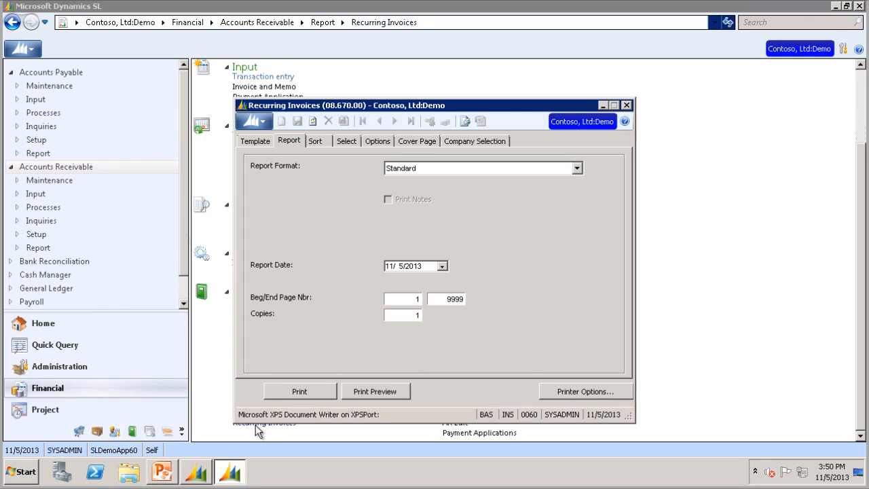
left_click(380, 392)
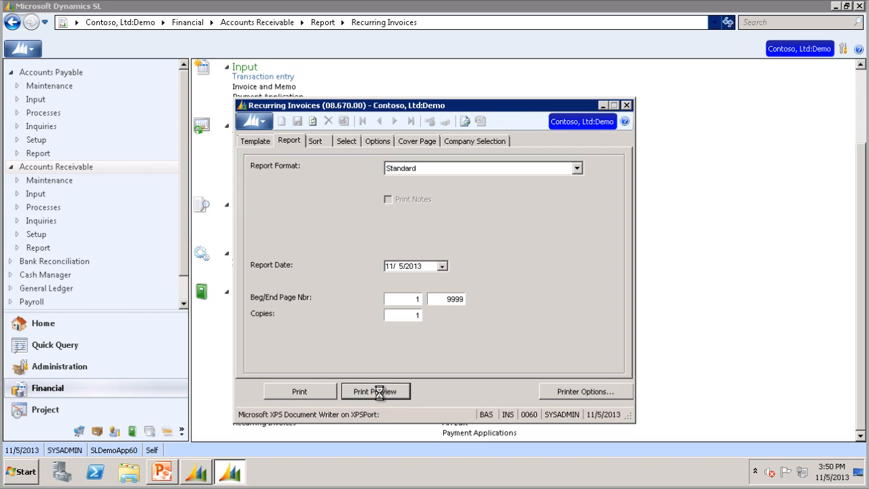